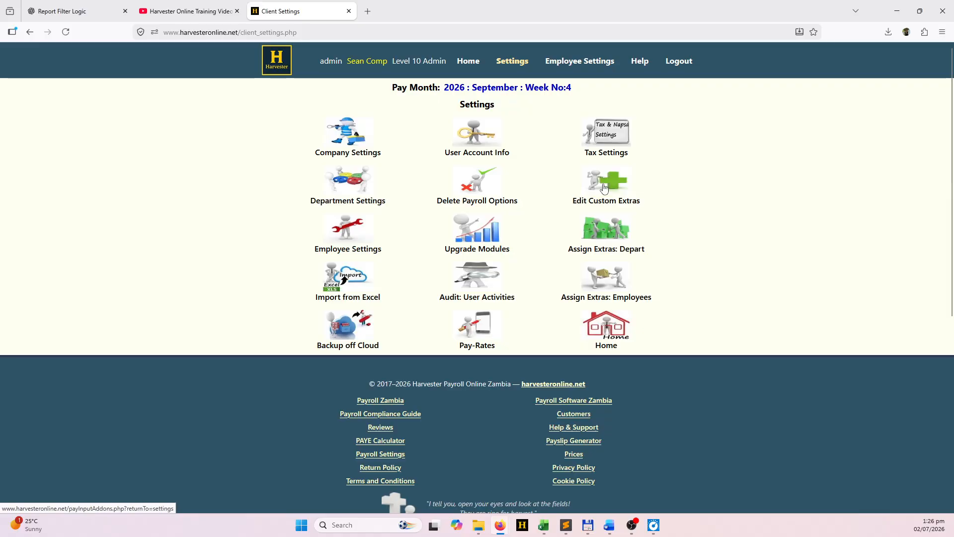
Review the company's list of custom extras, including their types, amounts and fixed settings, and return to the settings page.
left_click(607, 181)
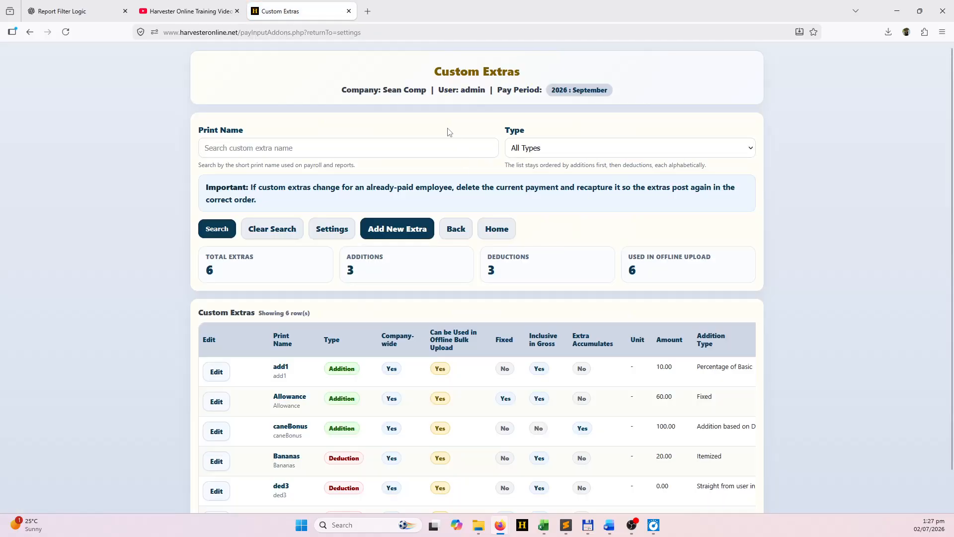
scroll(528, 257, "down", 2)
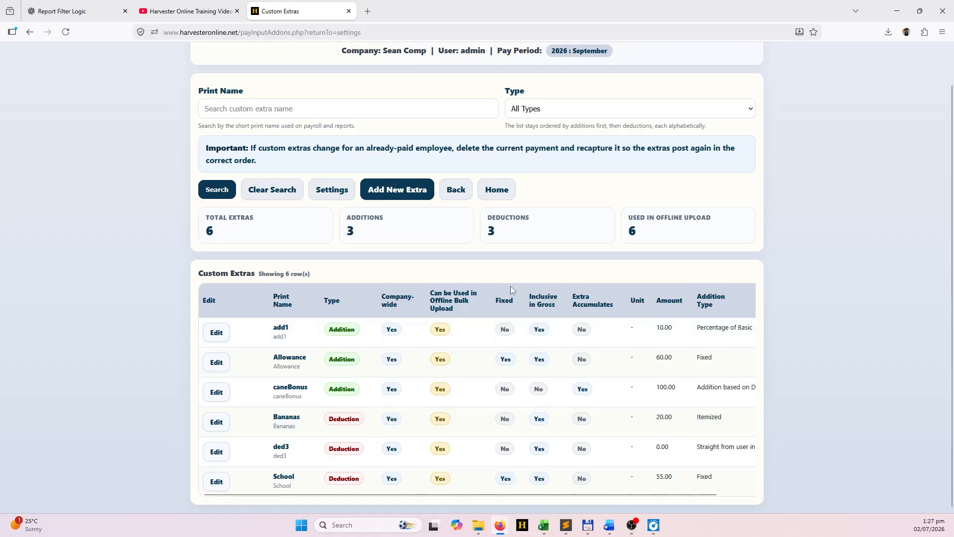
left_click(458, 194)
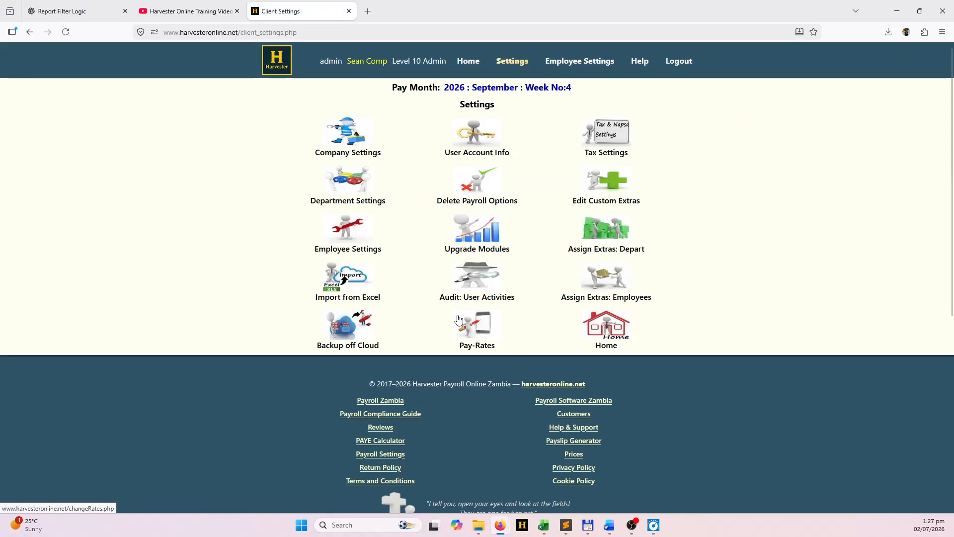
Start a new September 2026 payment for the unpaid employee in department General1 and set the work days to 22.
left_click(615, 329)
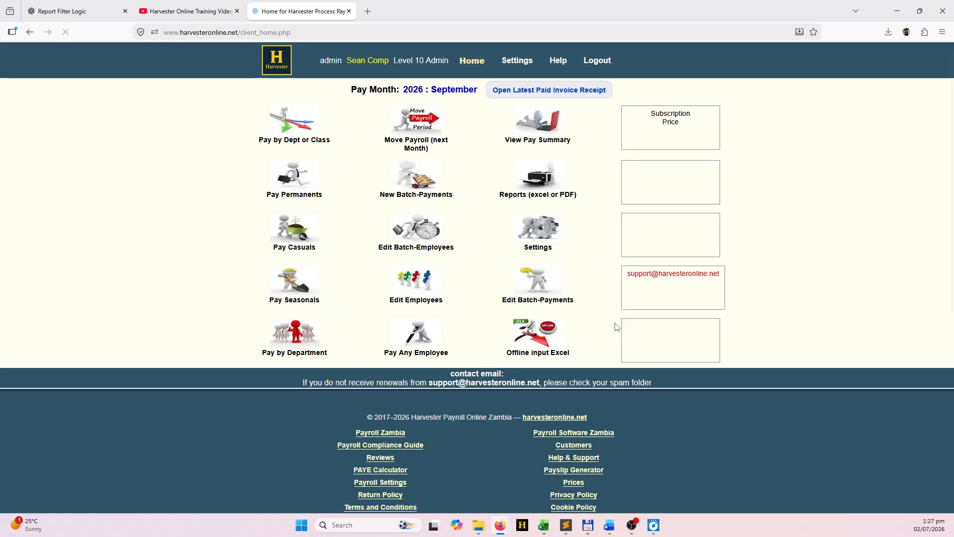
left_click(412, 339)
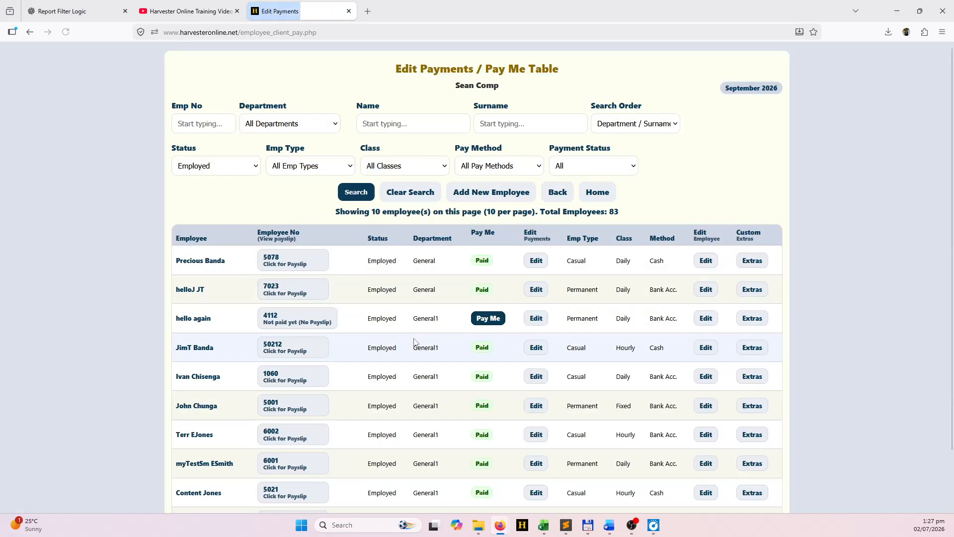
left_click(488, 319)
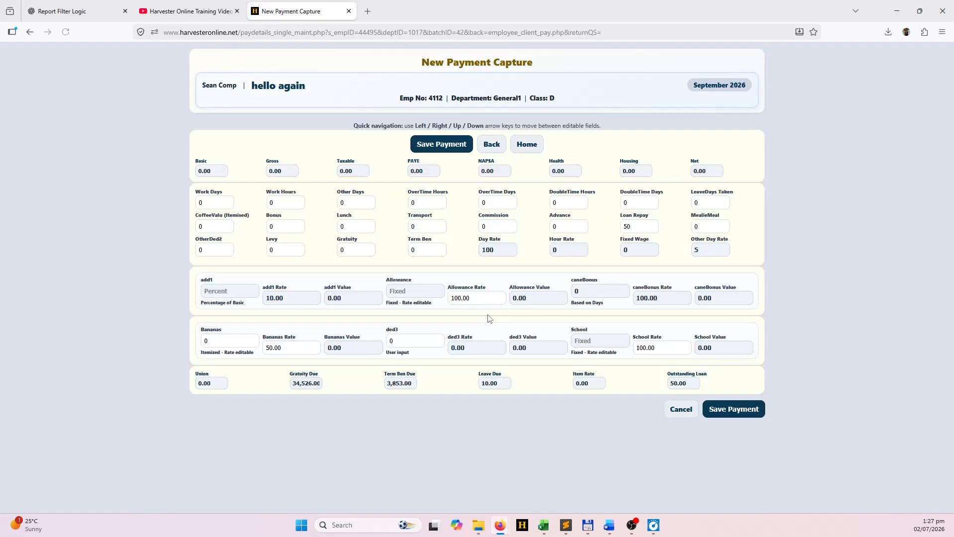
left_click(209, 203)
type("22")
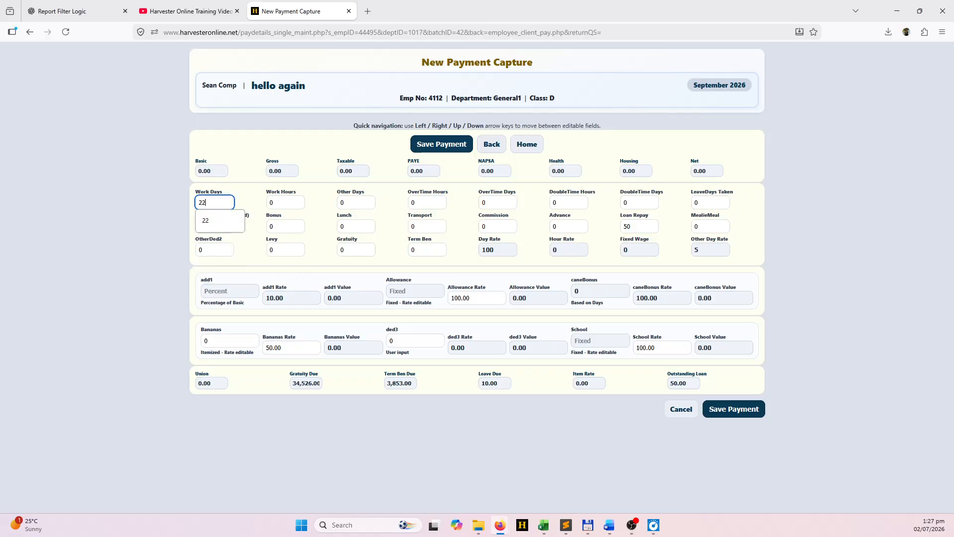
left_click(259, 252)
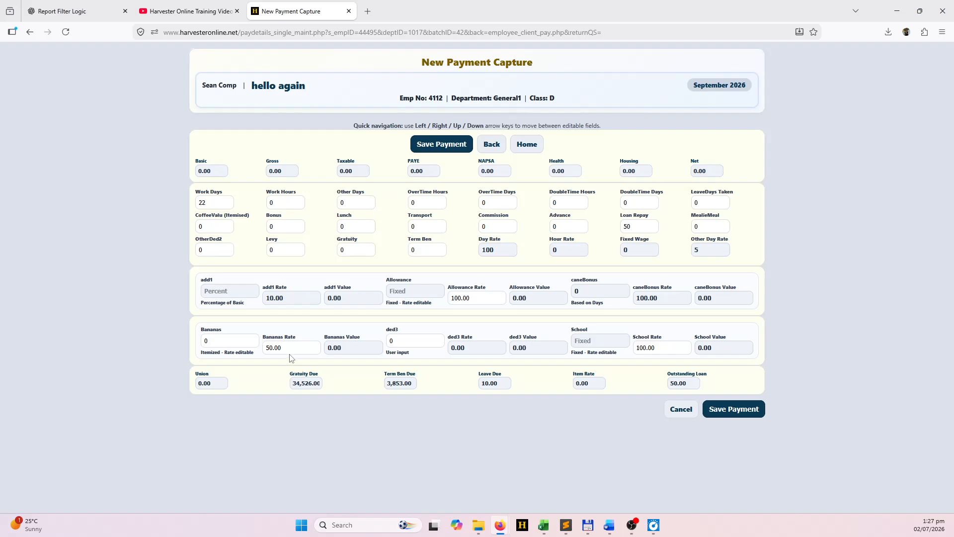
Enter a quantity of 3 for the Bananas deduction and set its rate to 60.
left_click(219, 341)
left_click(285, 349)
type("60")
Set the Allowance rate to 120 and save the new payment.
left_click(413, 292)
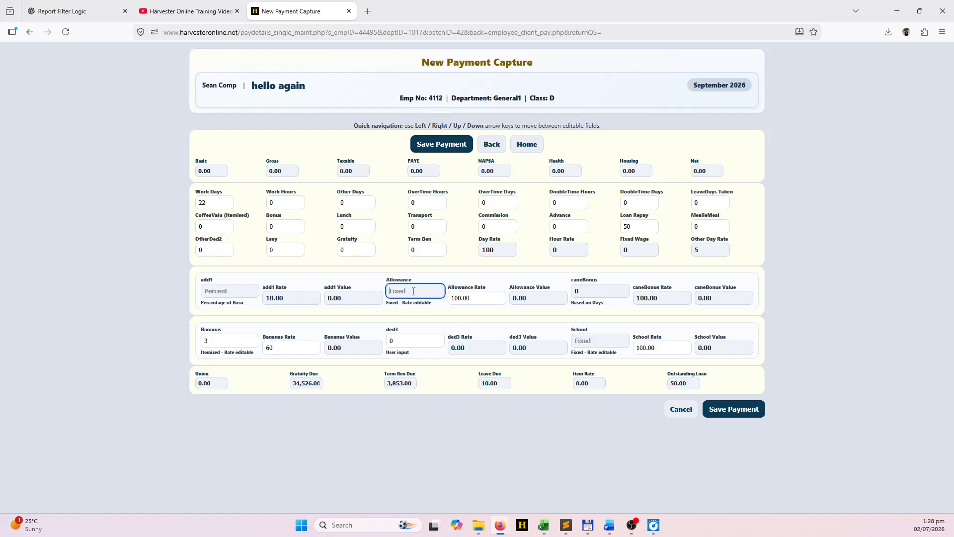
left_click(481, 300)
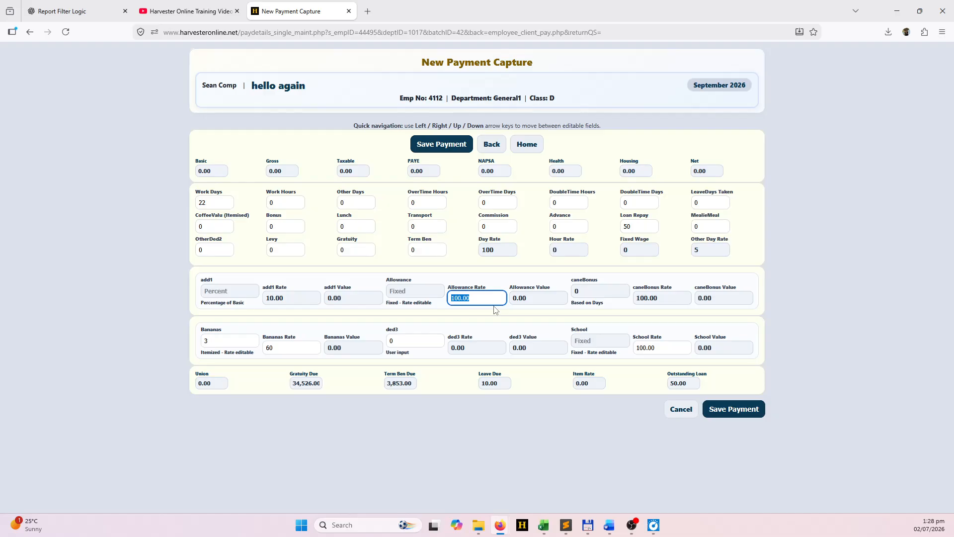
type("120")
left_click(454, 273)
left_click(444, 149)
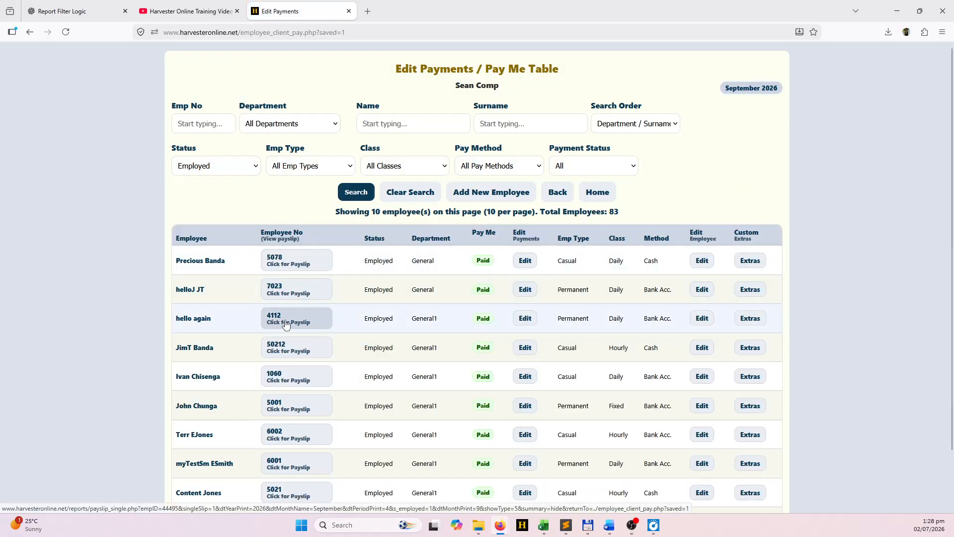
Check the same employee's payslip, and the Allowance and Bananas rates in the September payment record, leaving without saving.
left_click(286, 324)
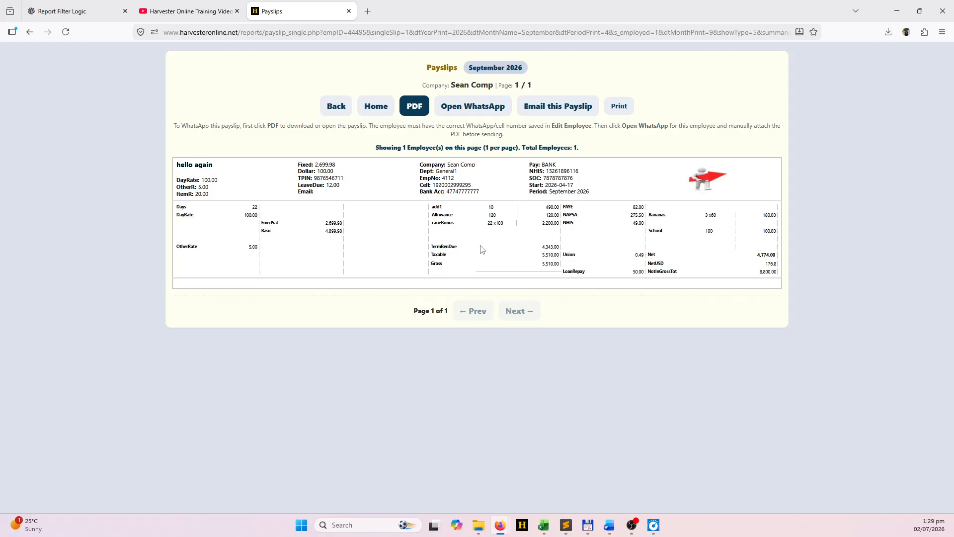
left_click(337, 111)
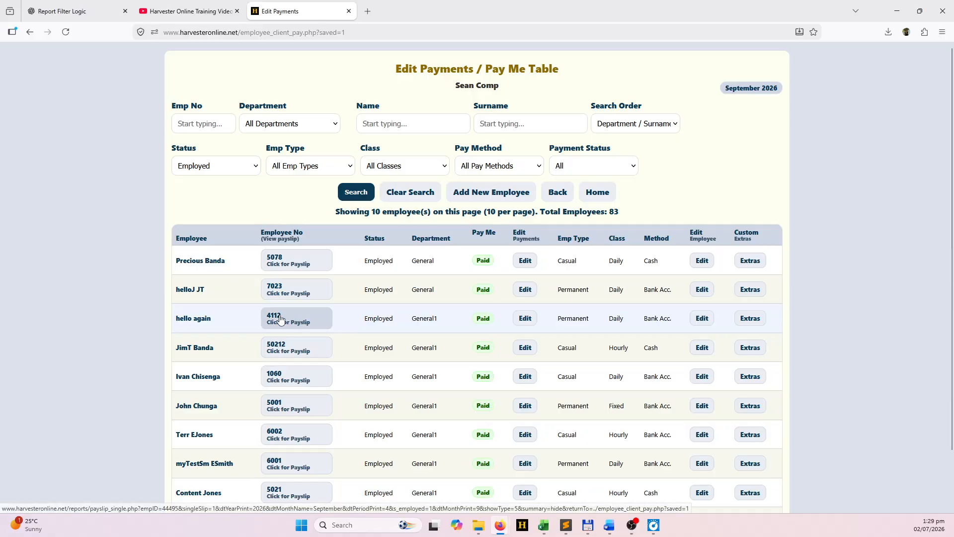
left_click(526, 323)
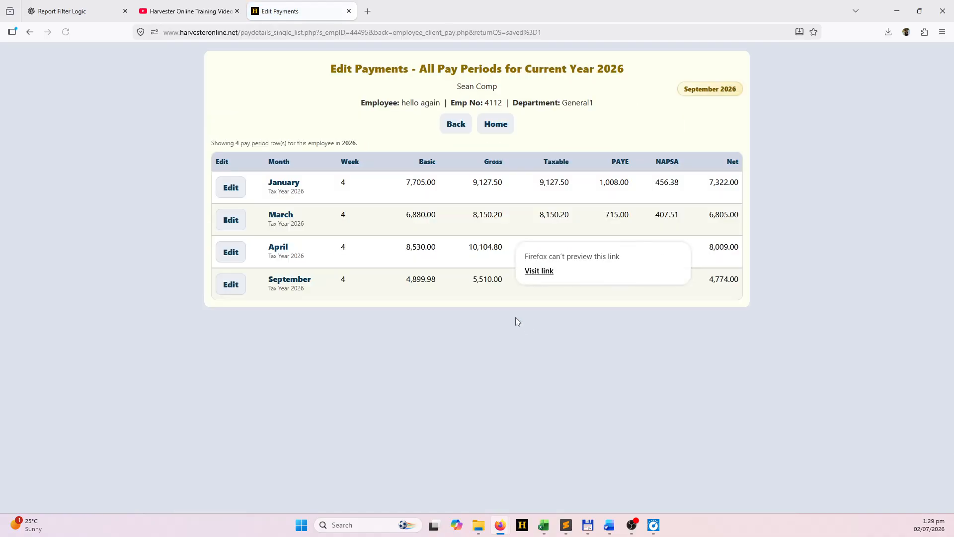
left_click(229, 283)
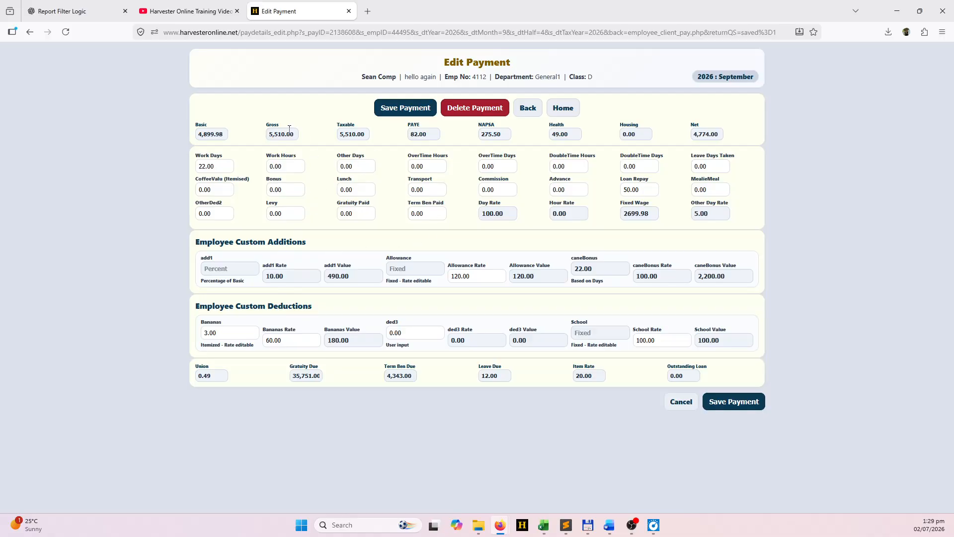
left_click(475, 276)
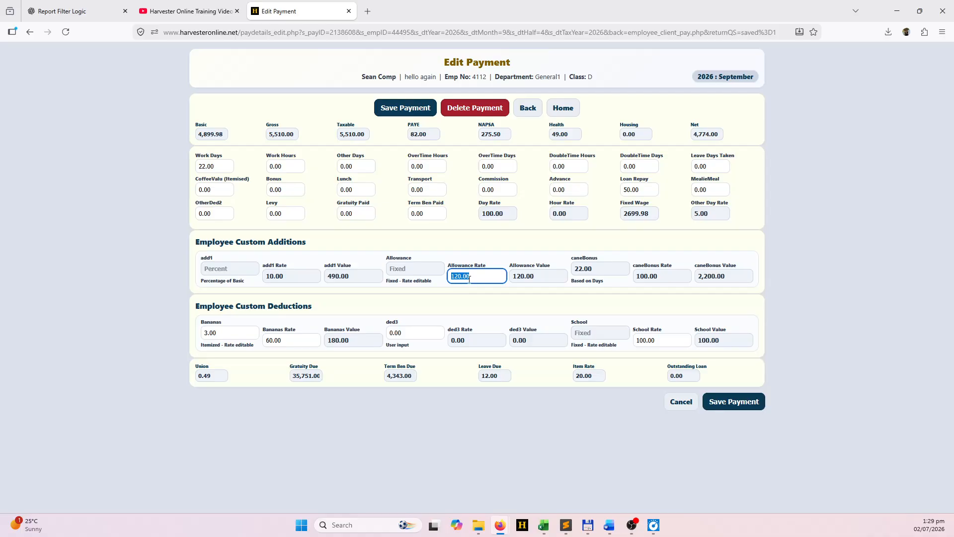
left_click(279, 341)
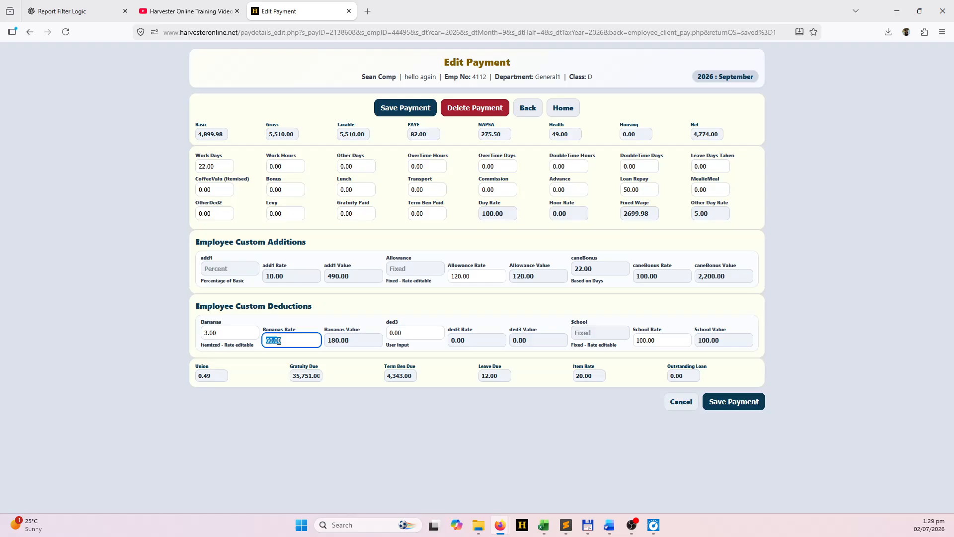
left_click(682, 403)
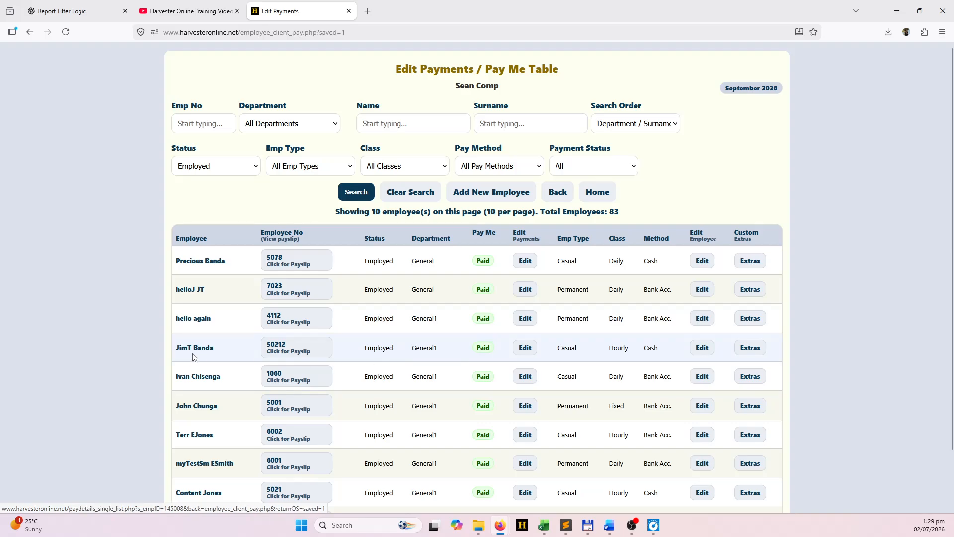
Set the employee's individual rate for the Bananas custom extra to 70, save it and return to the payments table.
left_click(757, 321)
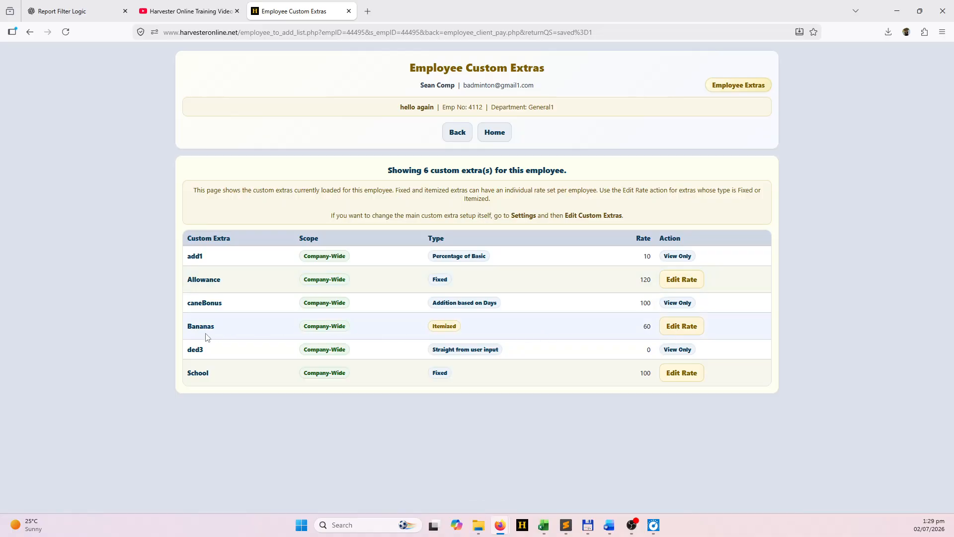
left_click(683, 329)
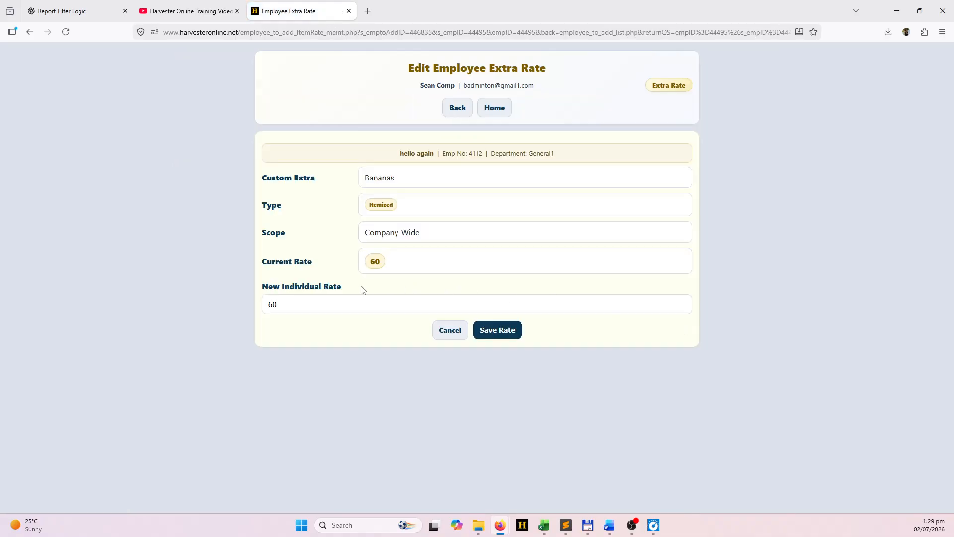
left_click_drag(294, 310, 263, 308)
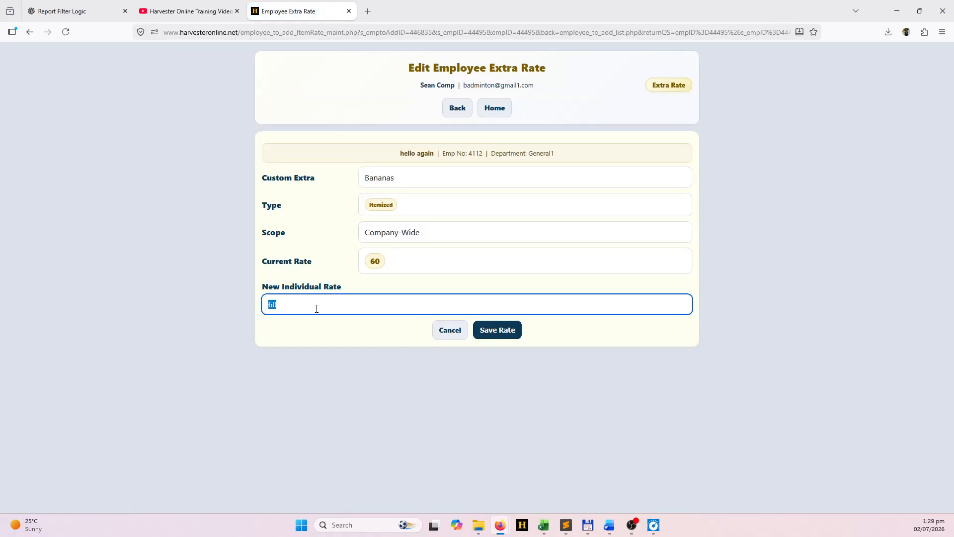
type("70")
left_click(500, 334)
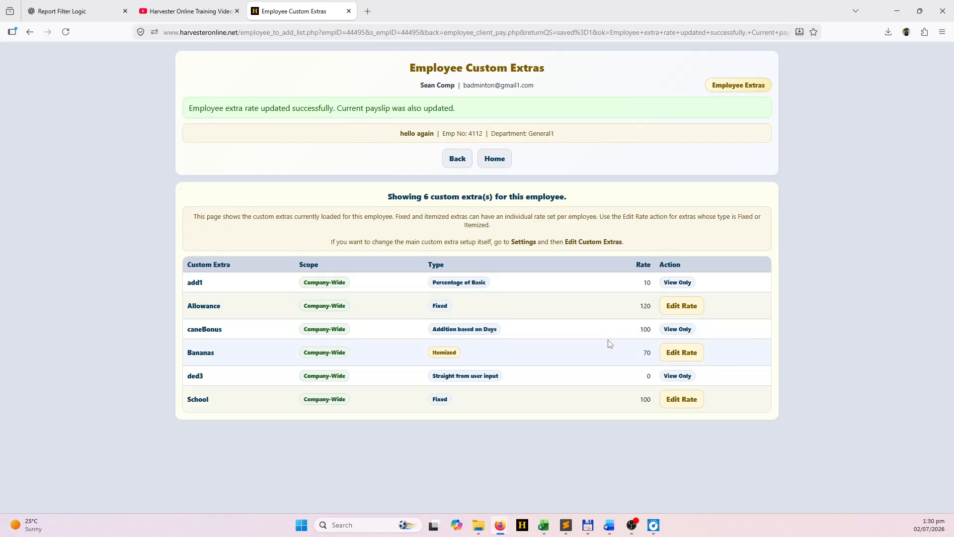
left_click(457, 164)
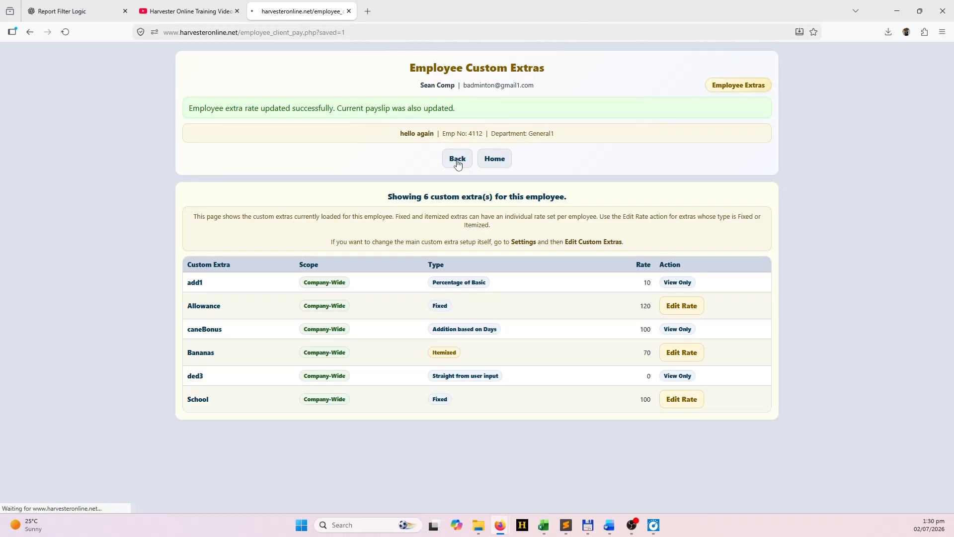